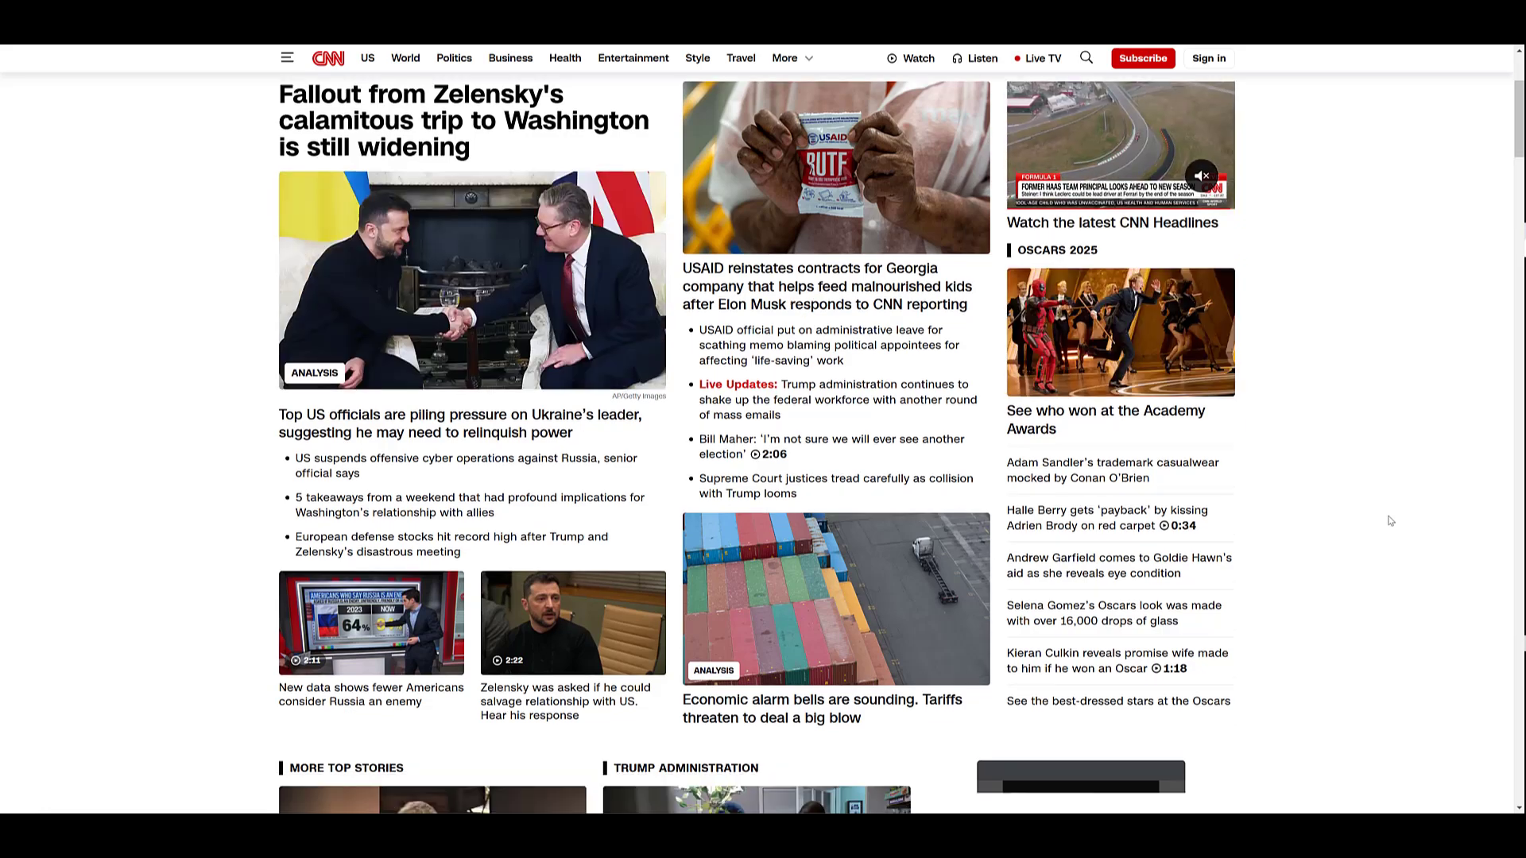
{"action": "scroll", "coordinate": [1390, 522], "scroll_direction": "down", "scroll_amount": 4}
{"action": "scroll", "coordinate": [1389, 522], "scroll_direction": "down", "scroll_amount": 4}
{"action": "scroll", "coordinate": [1390, 522], "scroll_direction": "down", "scroll_amount": 2}
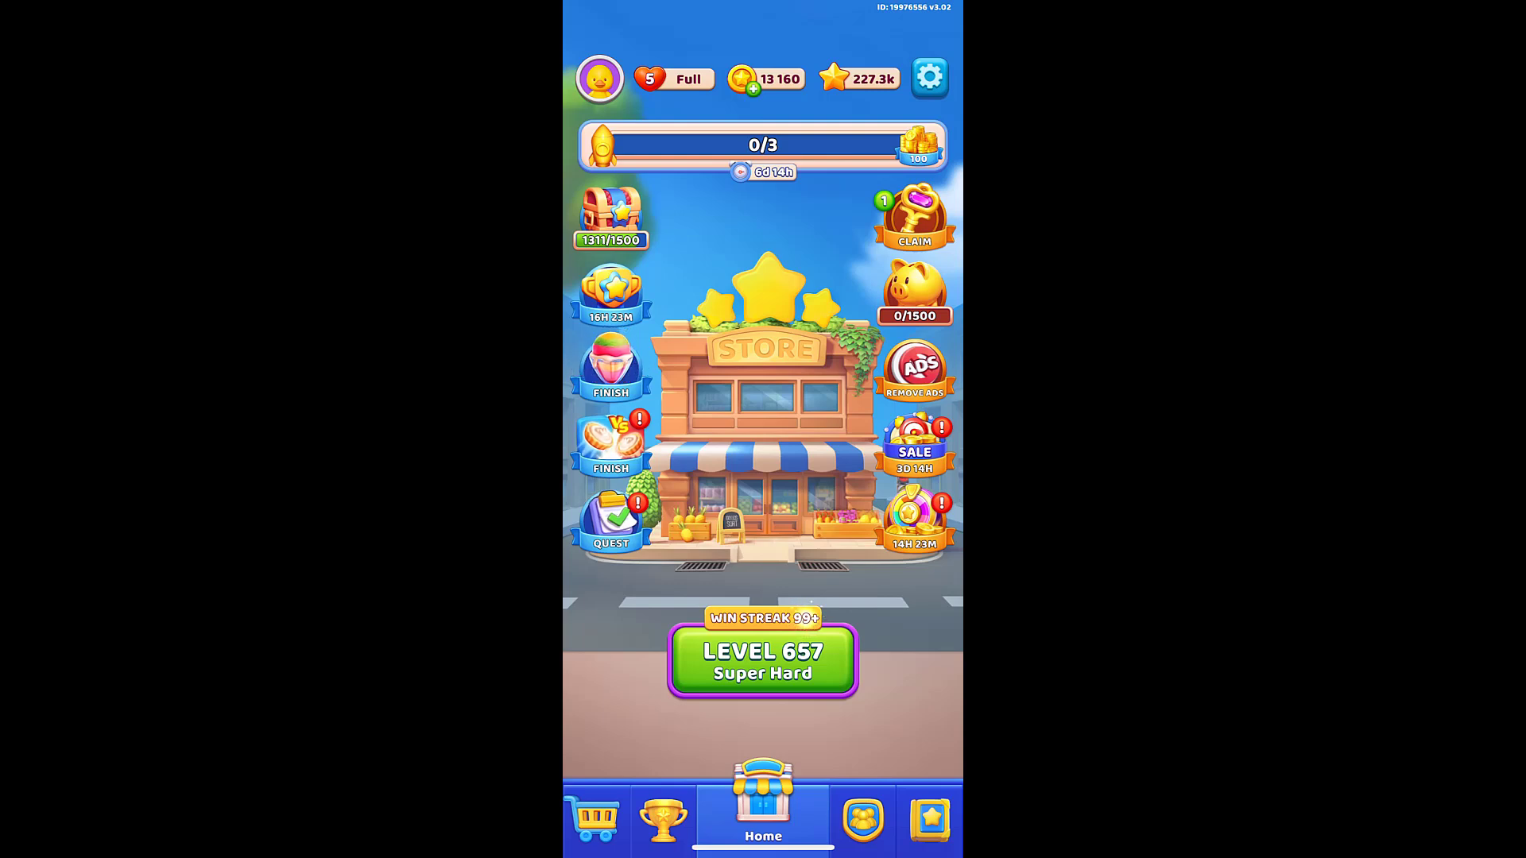
- Start level 657 and watch the reward ad to play with boosters
{"action": "left_click", "coordinate": [762, 659]}
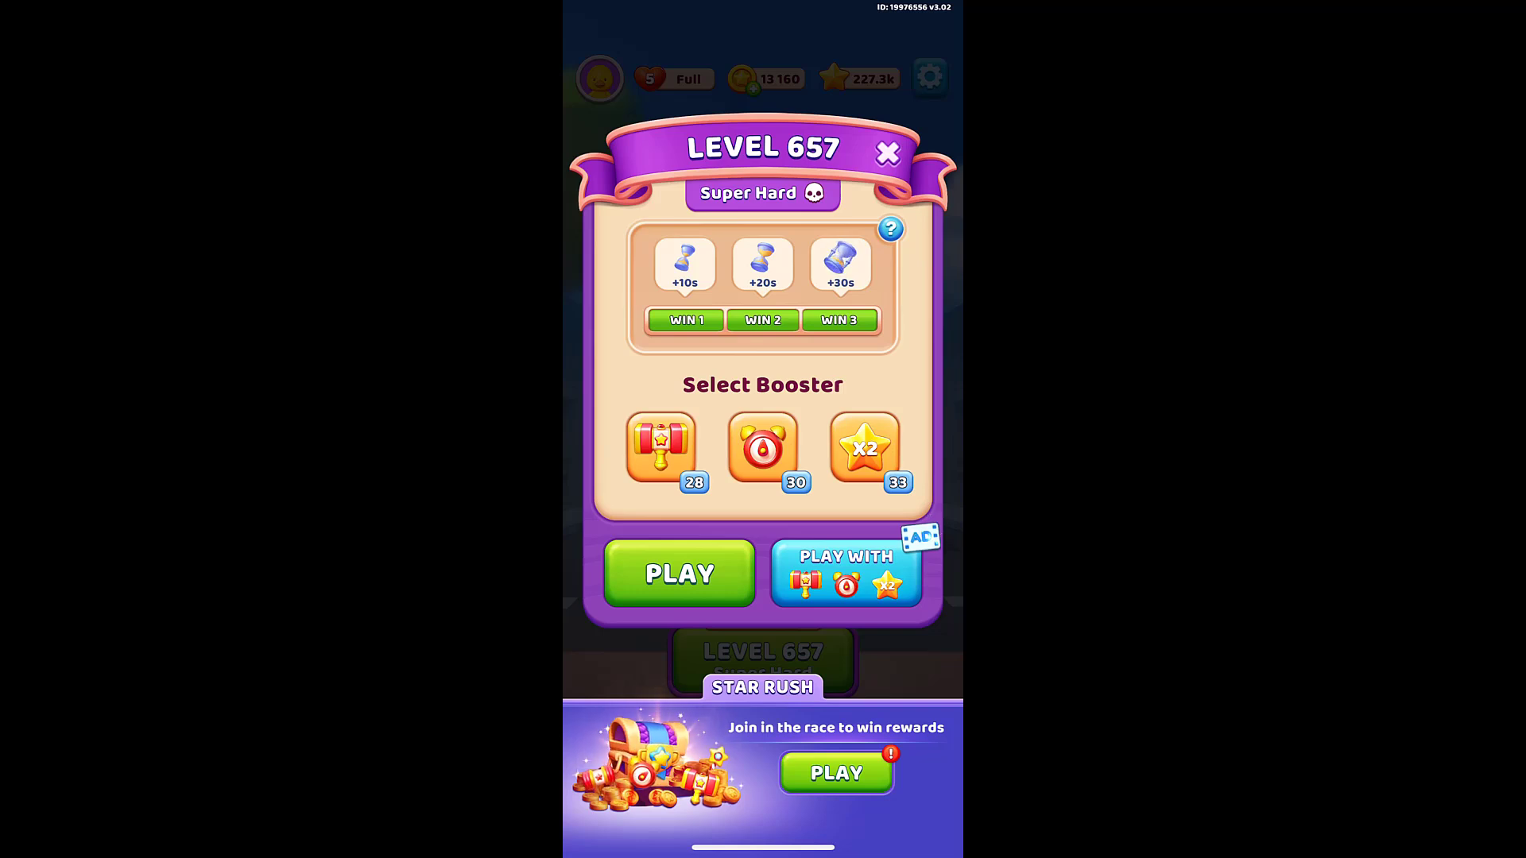
{"action": "left_click", "coordinate": [847, 573]}
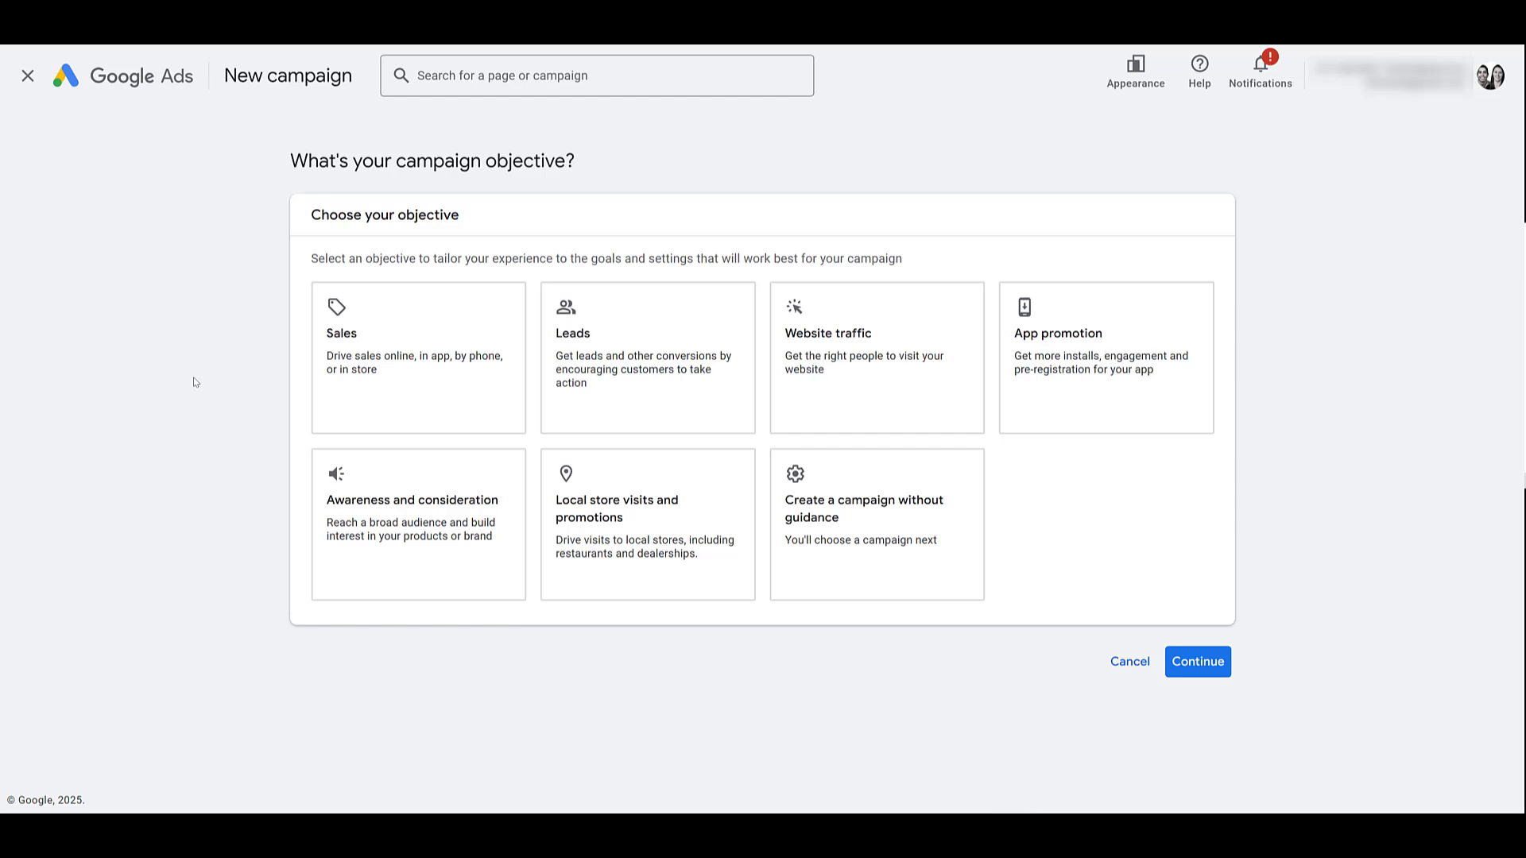
- Choose Sales as the new campaign's objective
{"action": "left_click", "coordinate": [409, 405]}
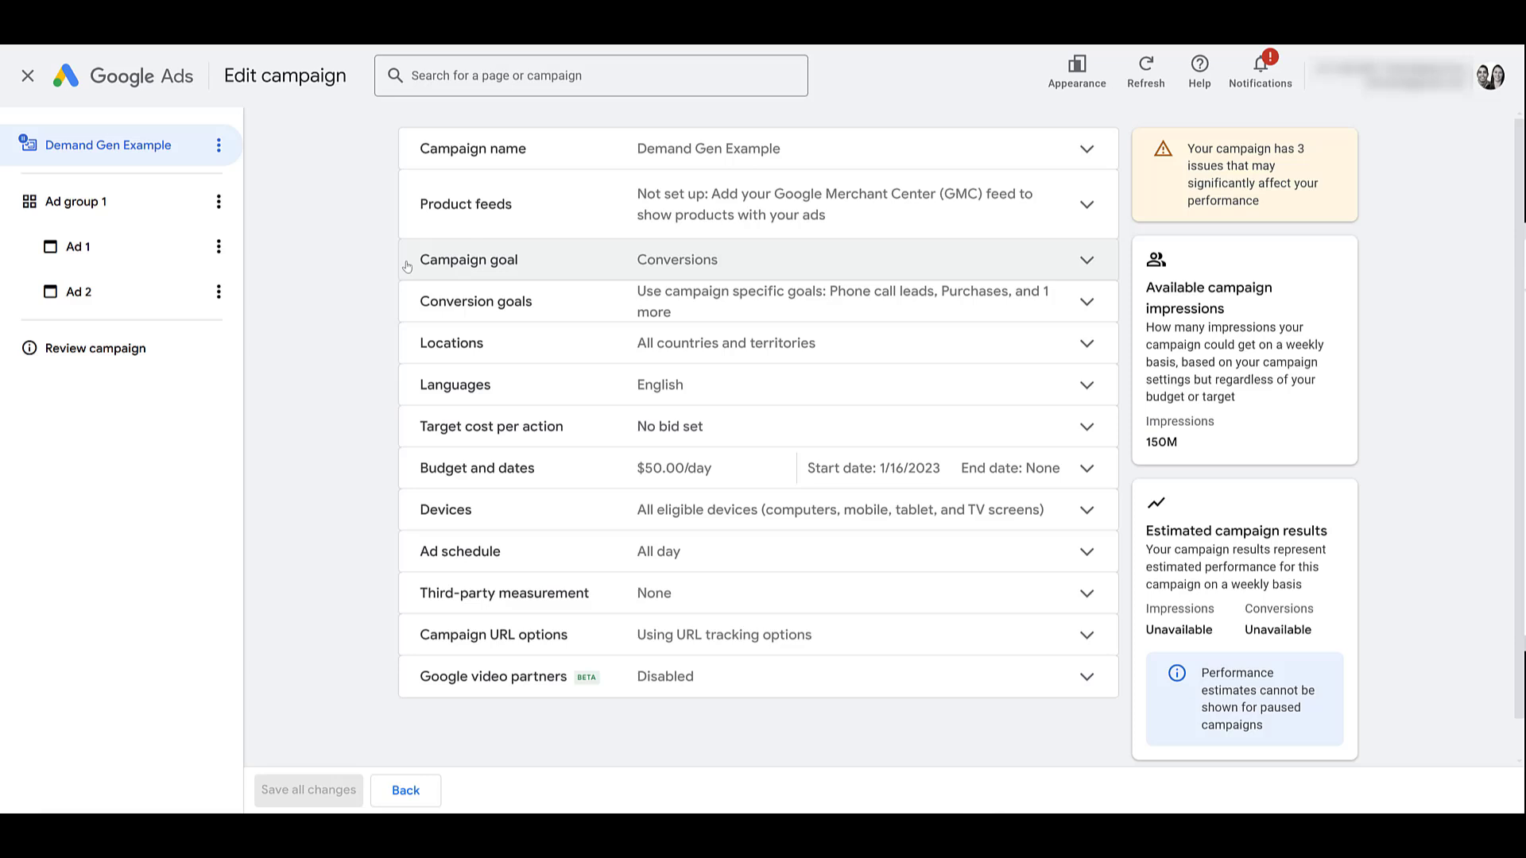
{"action": "left_click", "coordinate": [889, 683]}
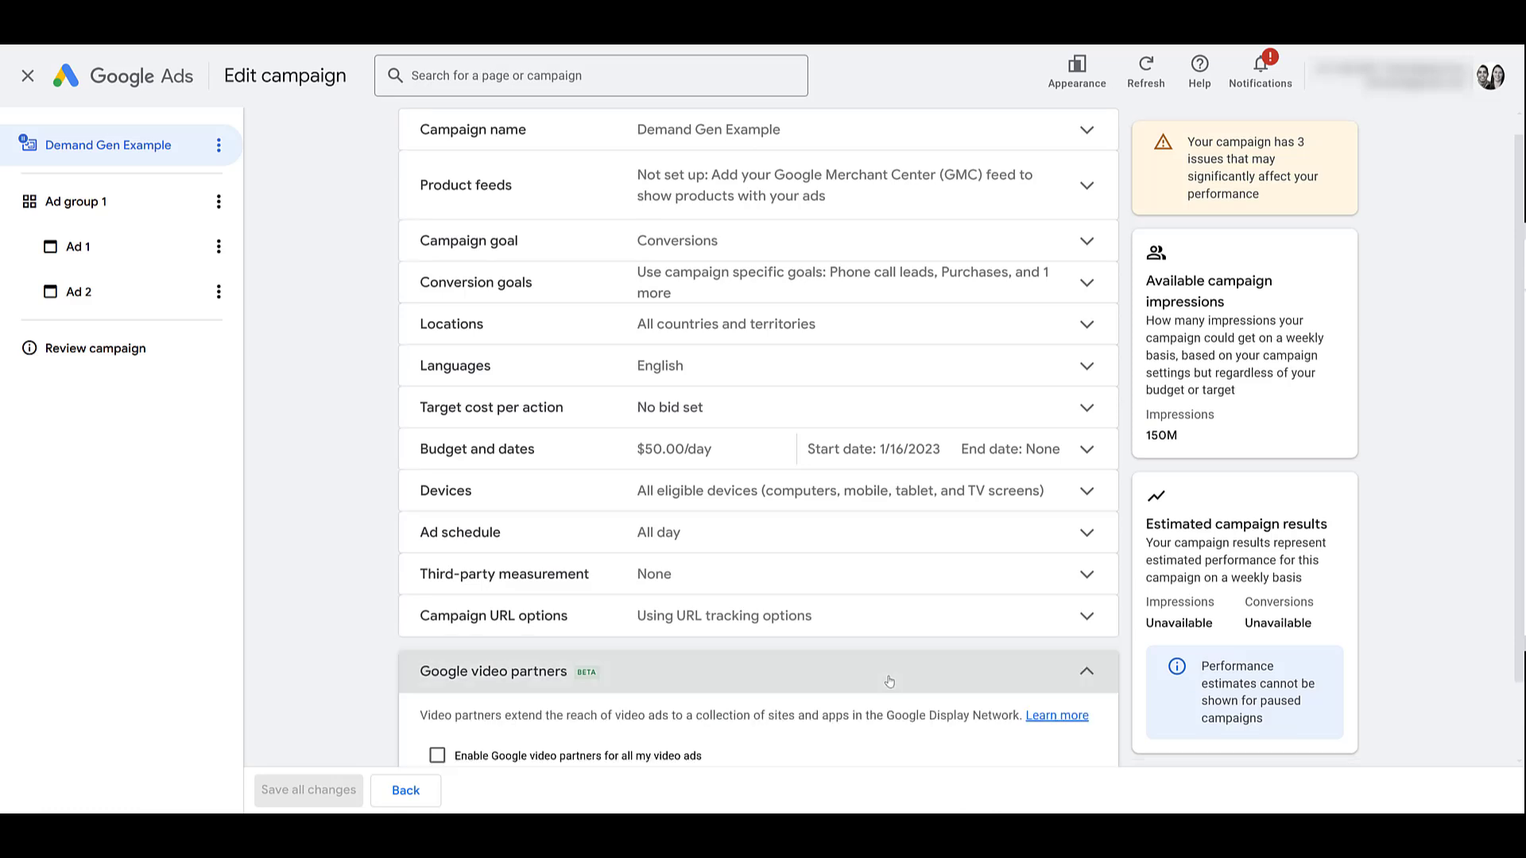
{"action": "scroll", "coordinate": [889, 681], "scroll_direction": "down", "scroll_amount": 1}
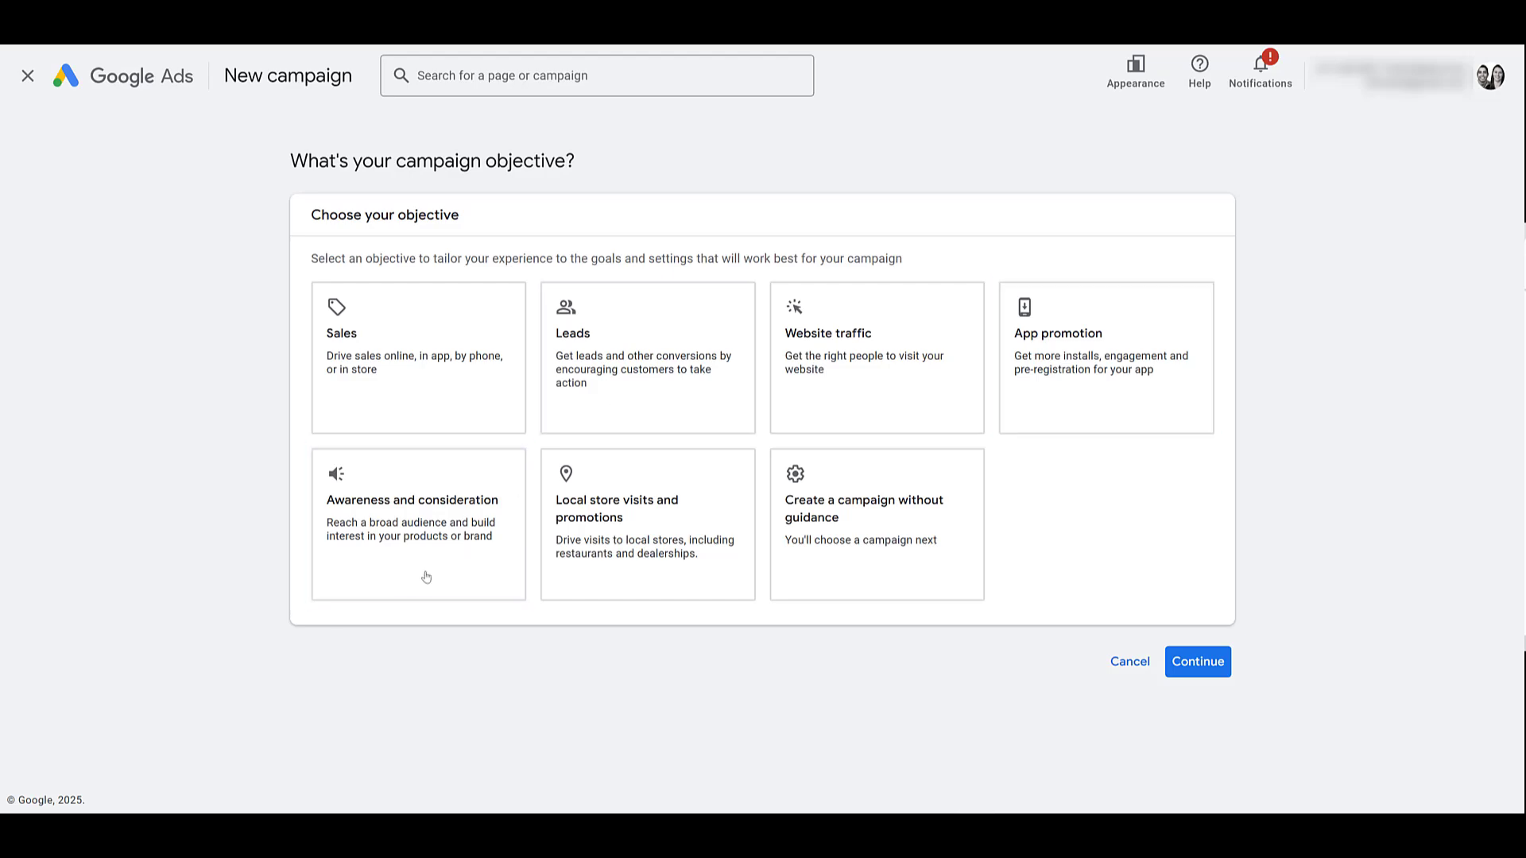
- Choose Awareness and consideration with Video as the campaign type and continue to settings
{"action": "left_click", "coordinate": [425, 525]}
{"action": "scroll", "coordinate": [427, 569], "scroll_direction": "down", "scroll_amount": 3}
{"action": "left_click", "coordinate": [611, 610]}
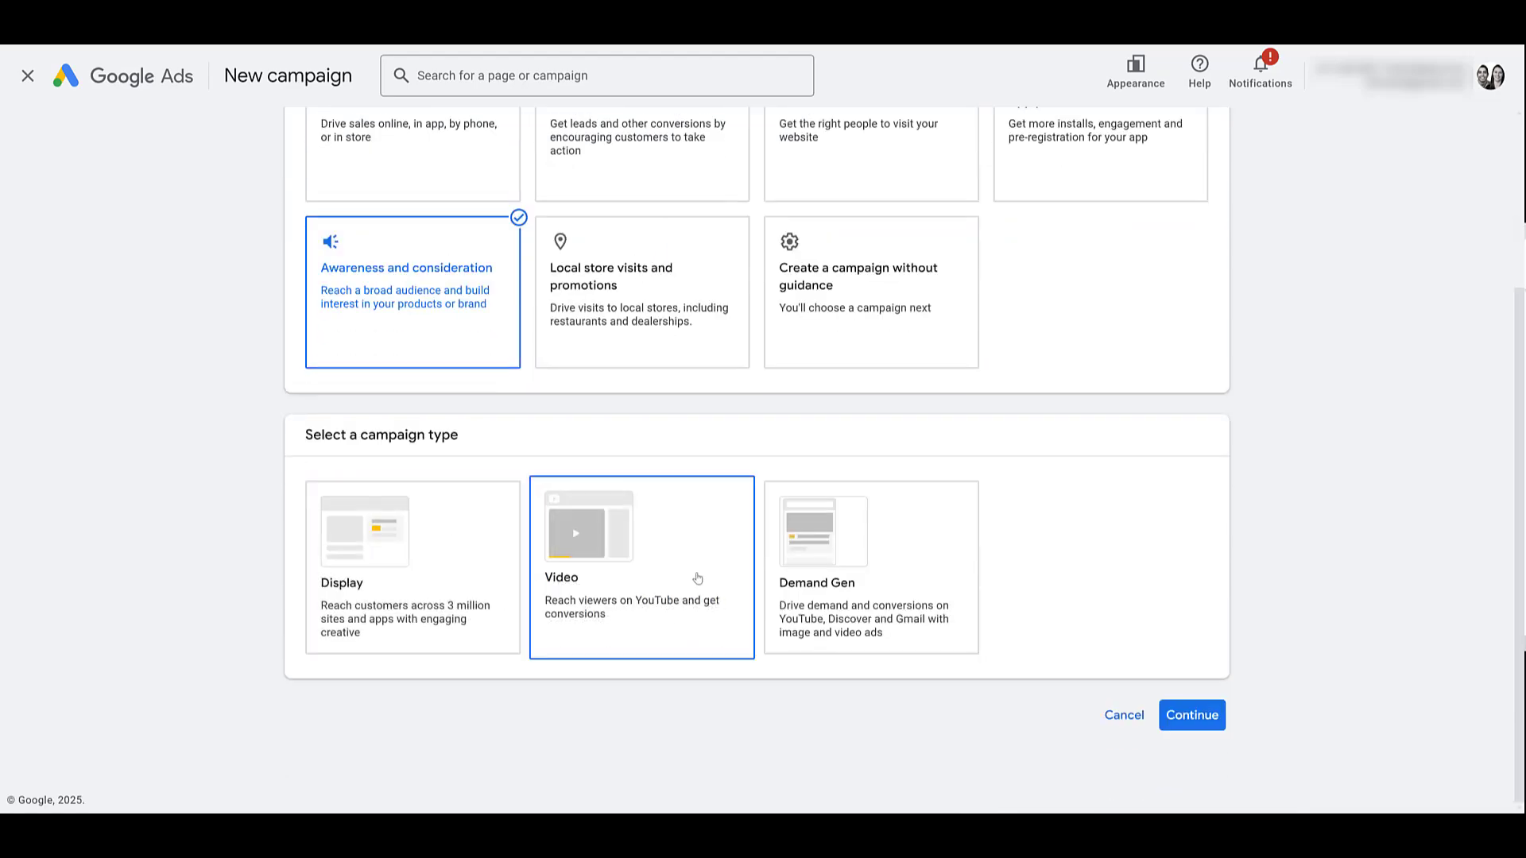
{"action": "left_click", "coordinate": [699, 574]}
{"action": "scroll", "coordinate": [700, 575], "scroll_direction": "down", "scroll_amount": 5}
{"action": "left_click", "coordinate": [1193, 715]}
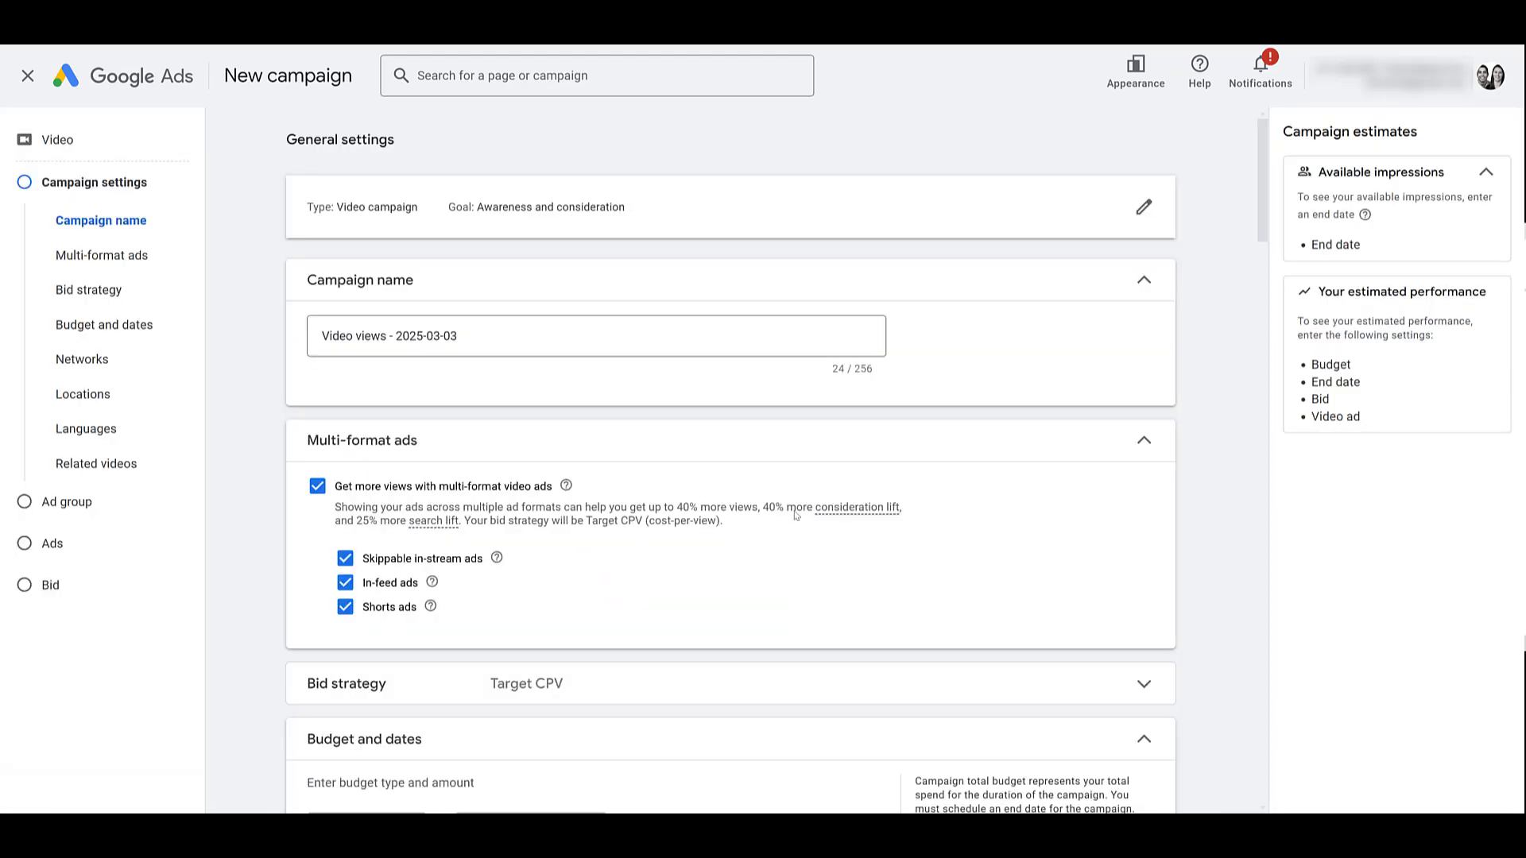
- Uncheck Video partners on the Display Network under Networks, then reselect Video type
{"action": "left_click", "coordinate": [81, 359]}
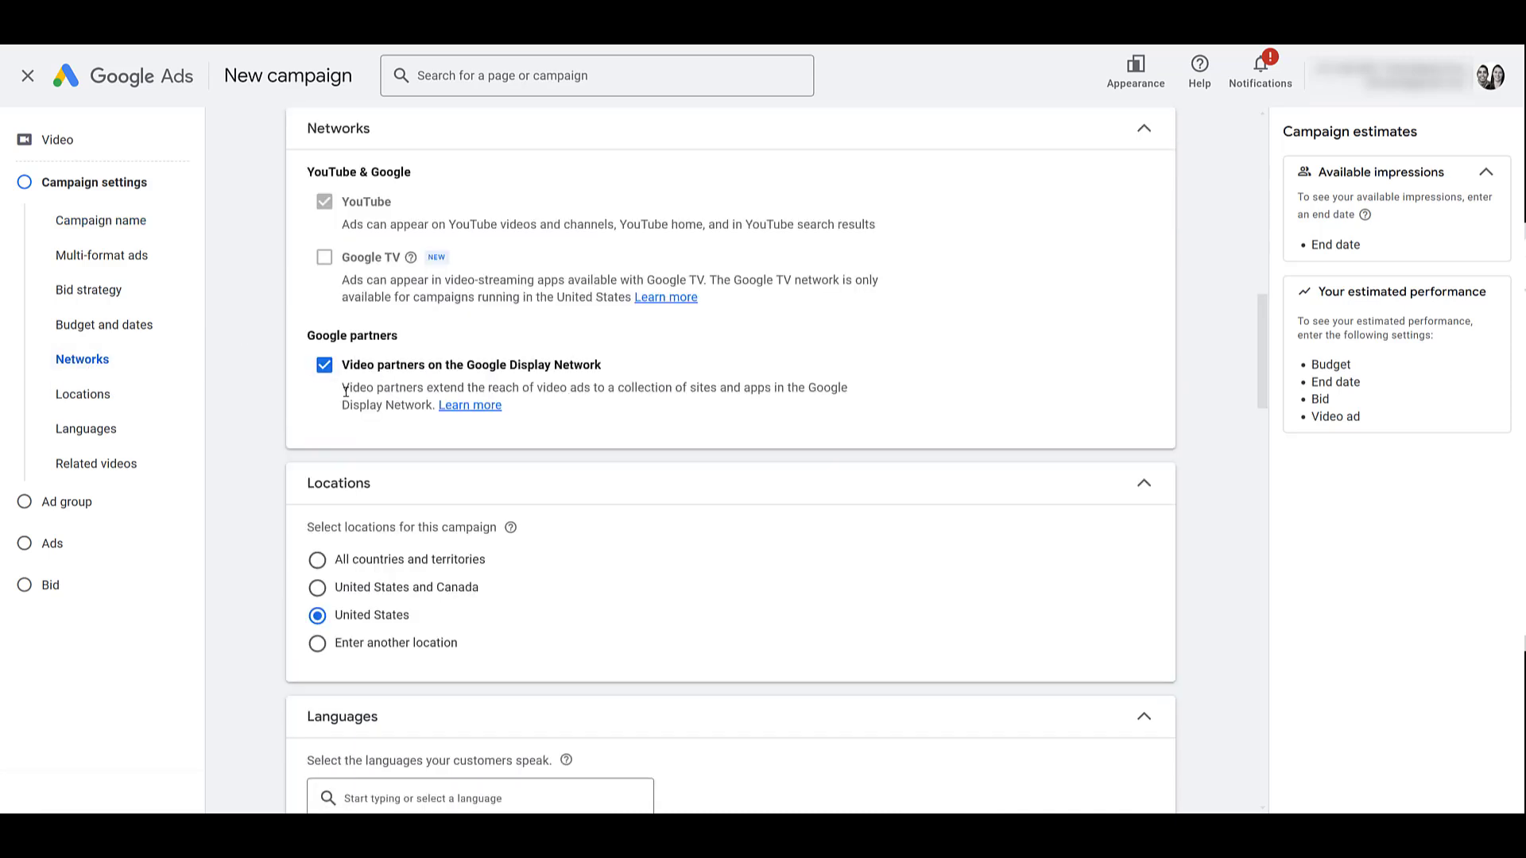
{"action": "left_click", "coordinate": [324, 365]}
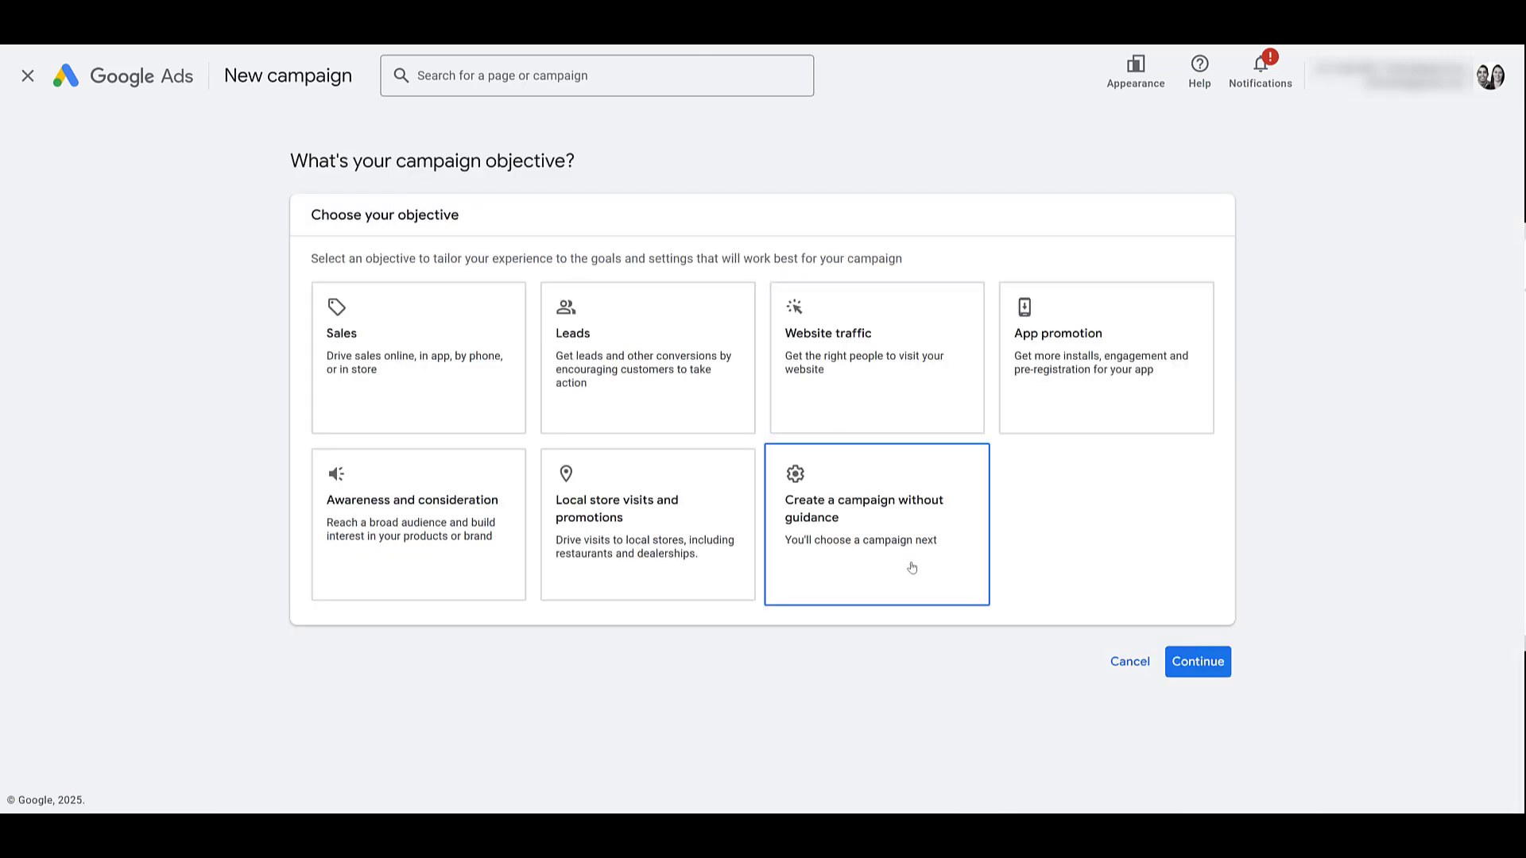
{"action": "left_click", "coordinate": [666, 564]}
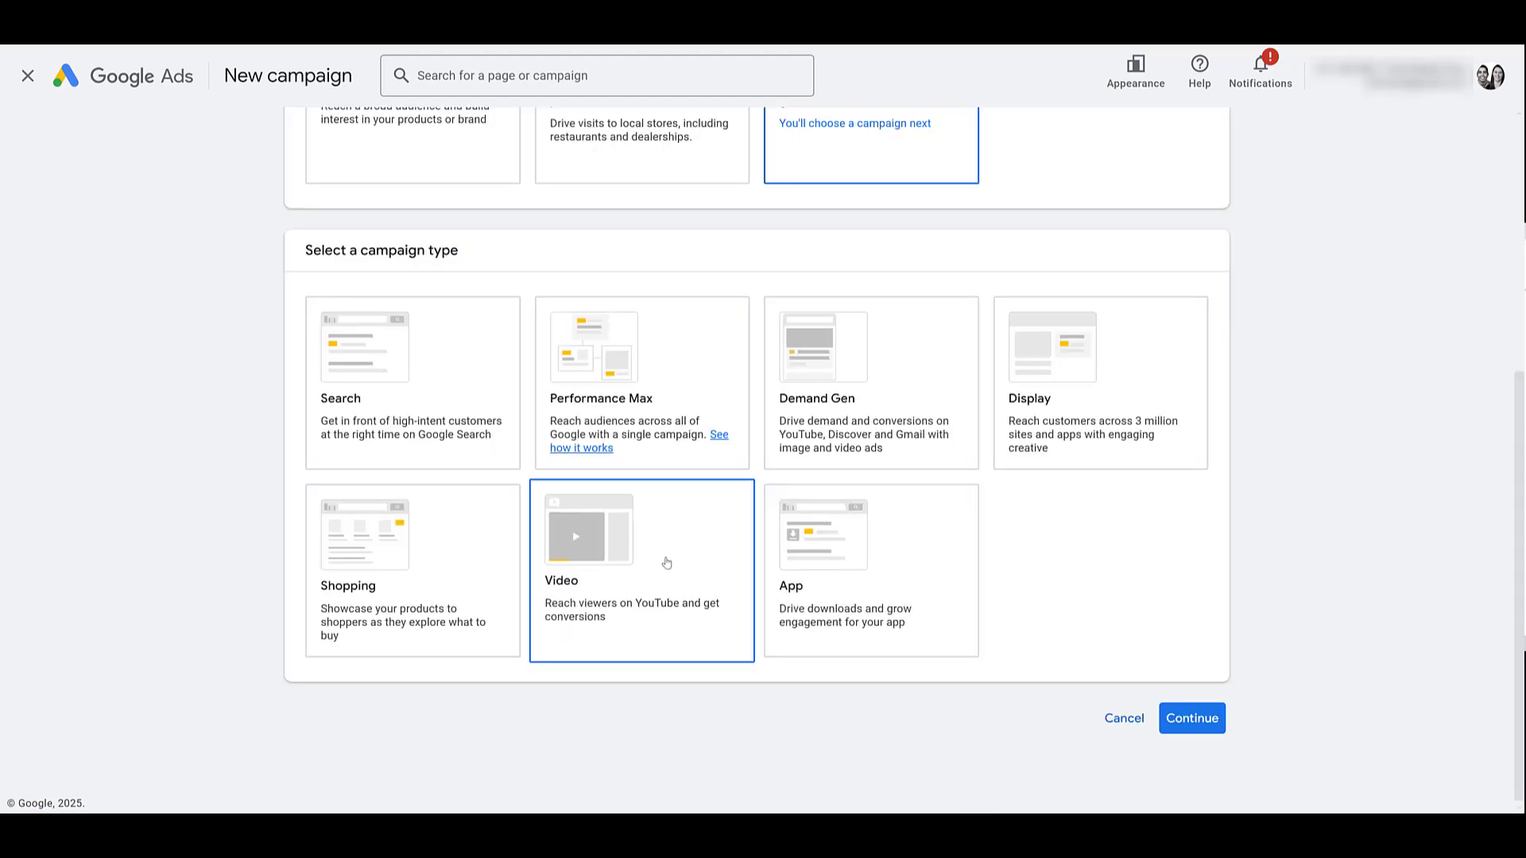
{"action": "scroll", "coordinate": [667, 563], "scroll_direction": "down", "scroll_amount": 5}
{"action": "scroll", "coordinate": [667, 563], "scroll_direction": "down", "scroll_amount": 3}
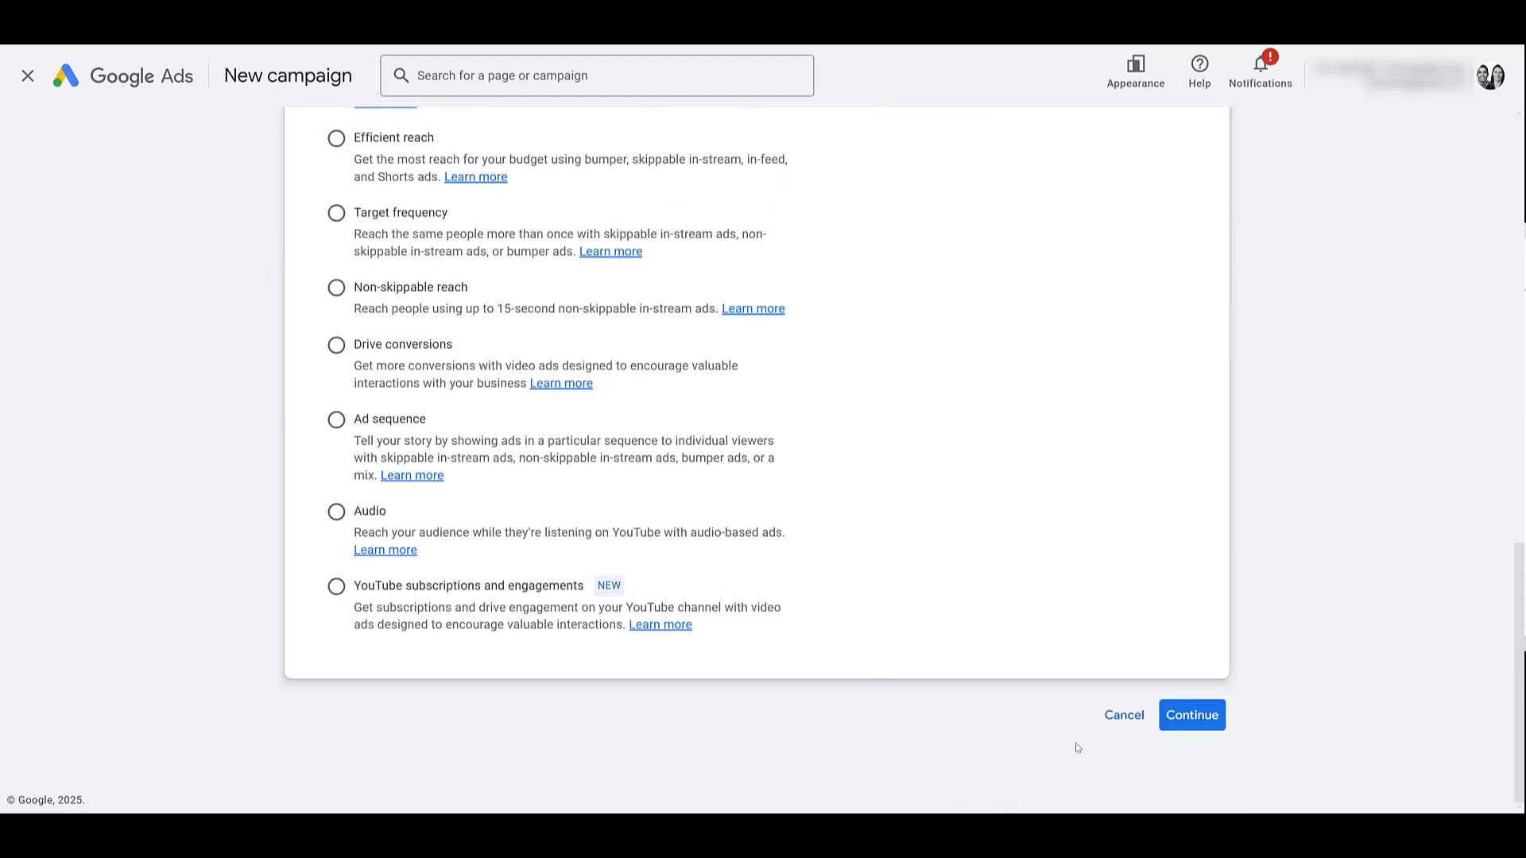
- Continue to Networks and uncheck then re-enable Video partners on the Google Display Network
{"action": "left_click", "coordinate": [1191, 716]}
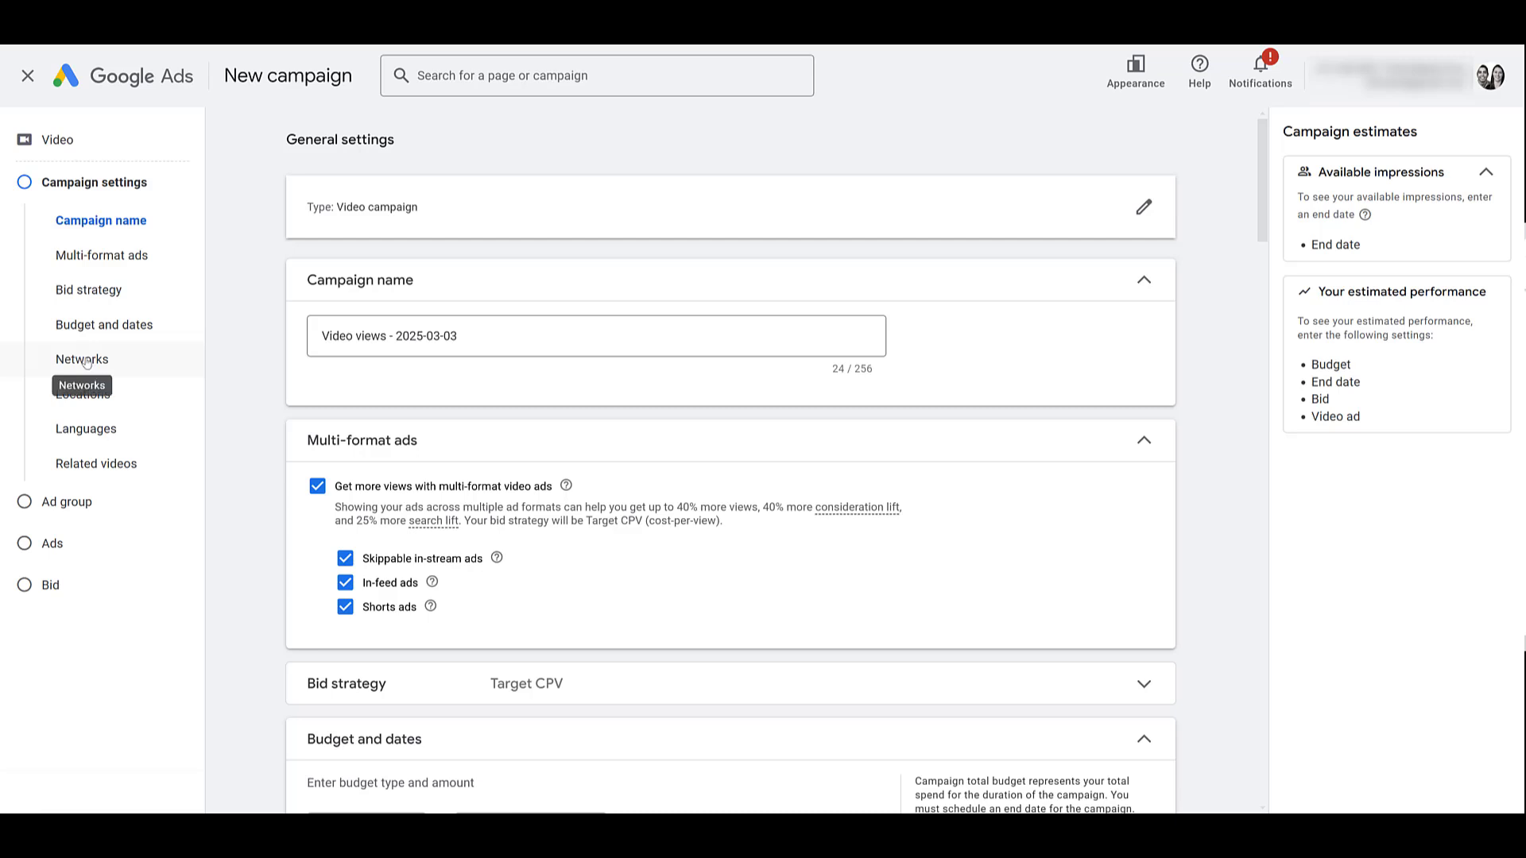
{"action": "scroll", "coordinate": [716, 477], "scroll_direction": "down", "scroll_amount": 2}
{"action": "left_click", "coordinate": [82, 358]}
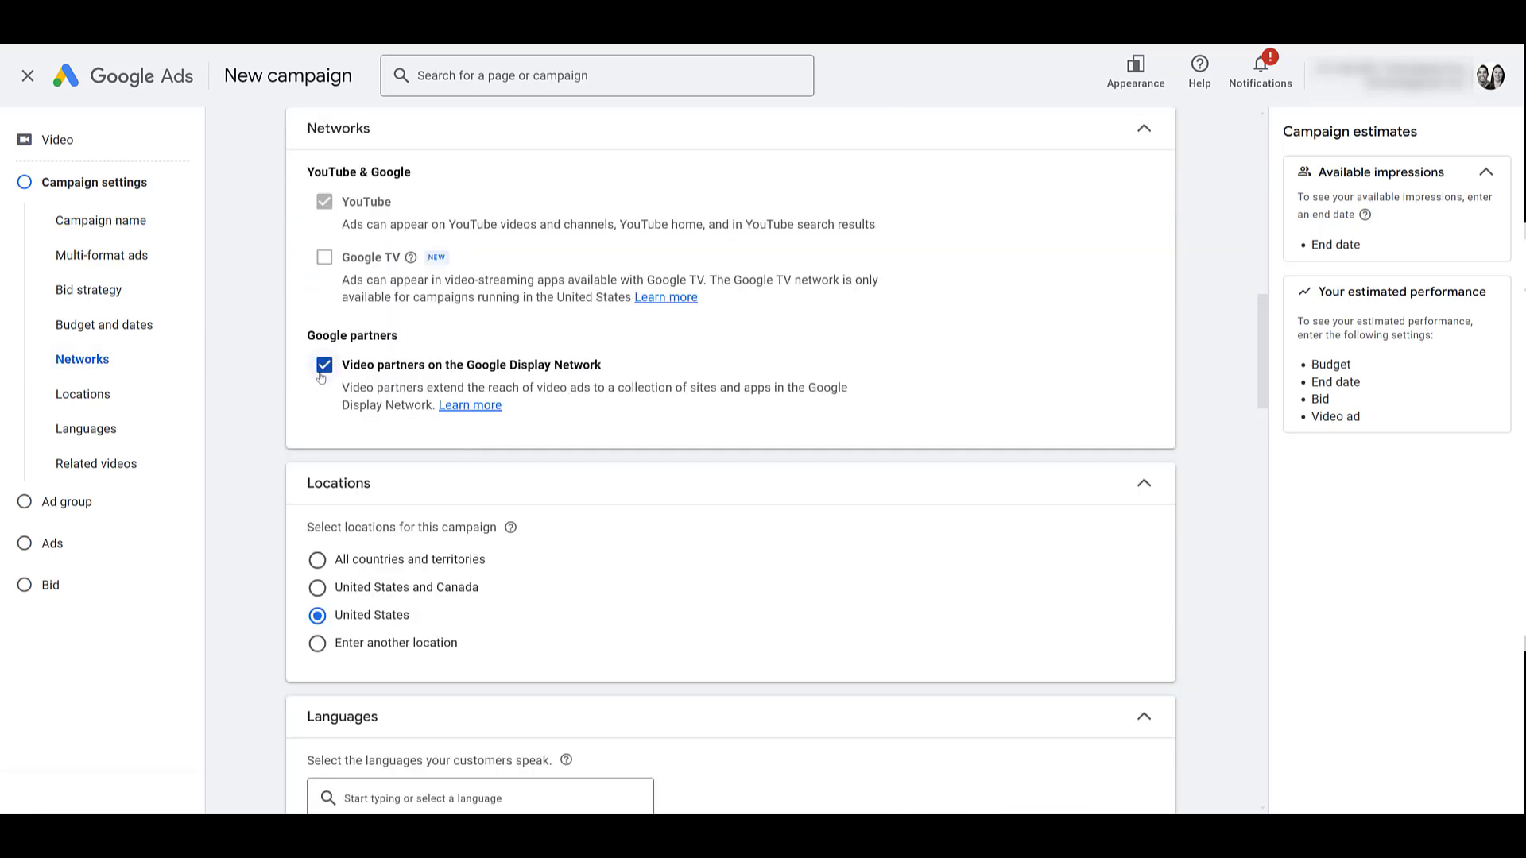
{"action": "left_click", "coordinate": [324, 366]}
{"action": "left_click", "coordinate": [324, 365]}
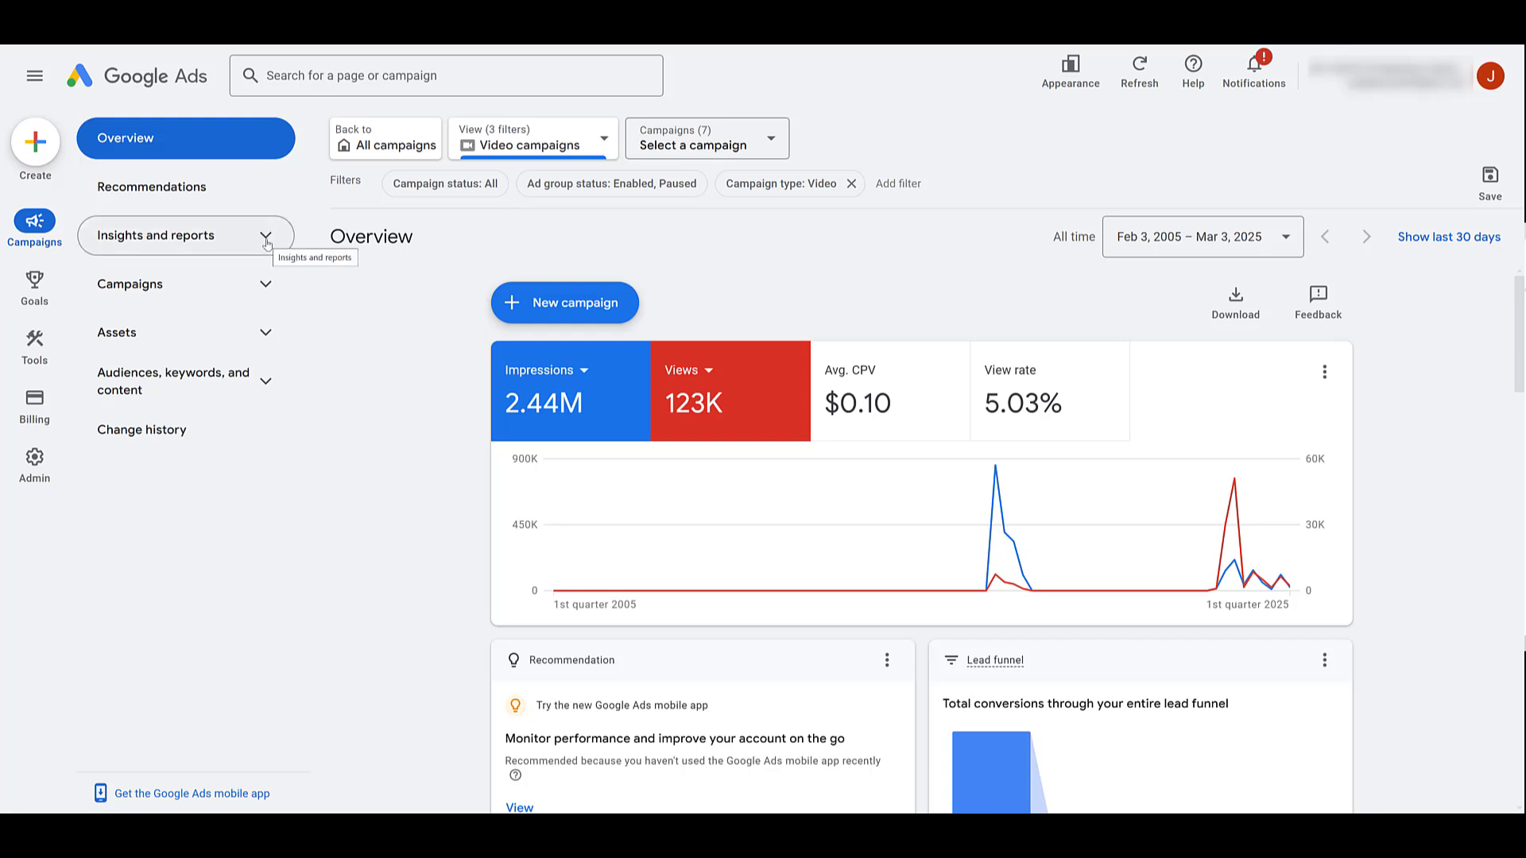
- Open the When and where ads showed report under Insights and reports
{"action": "left_click", "coordinate": [267, 242]}
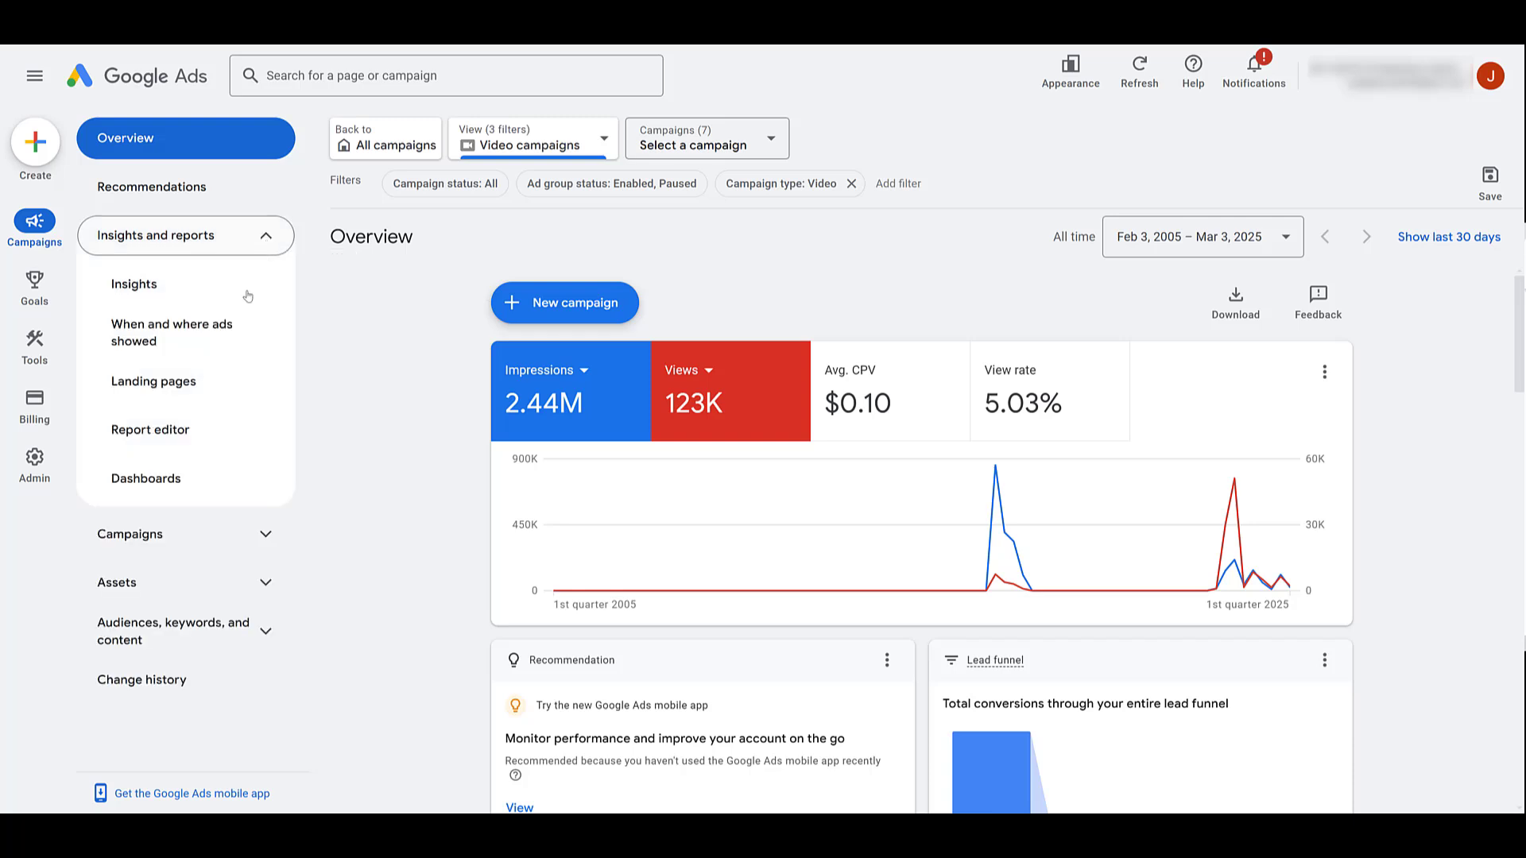
{"action": "left_click", "coordinate": [224, 343]}
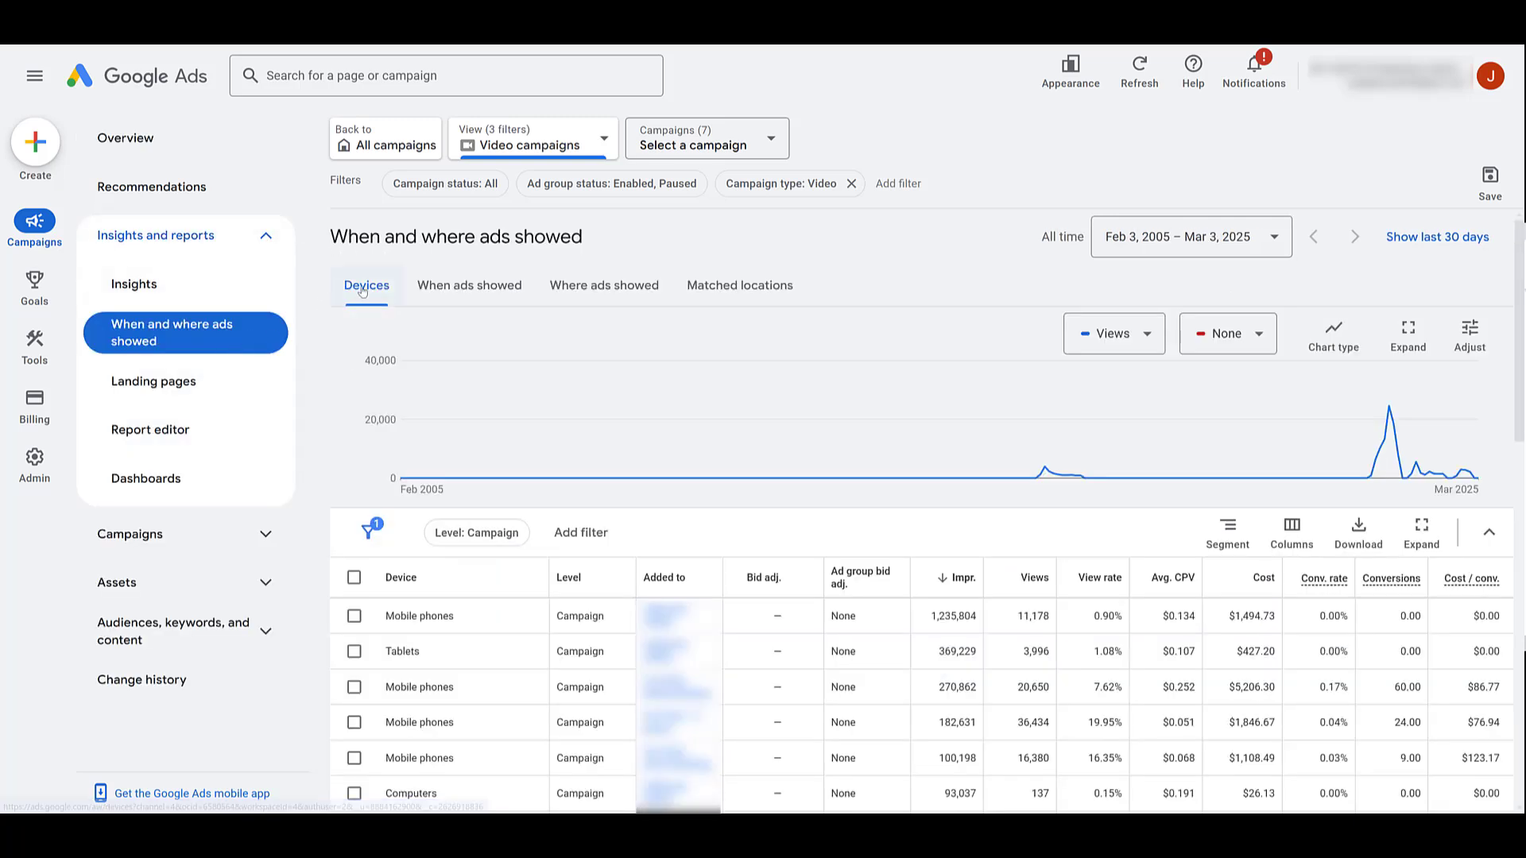
- Switch to Where ads showed and pick out the cnn.com placement
{"action": "left_click", "coordinate": [629, 297]}
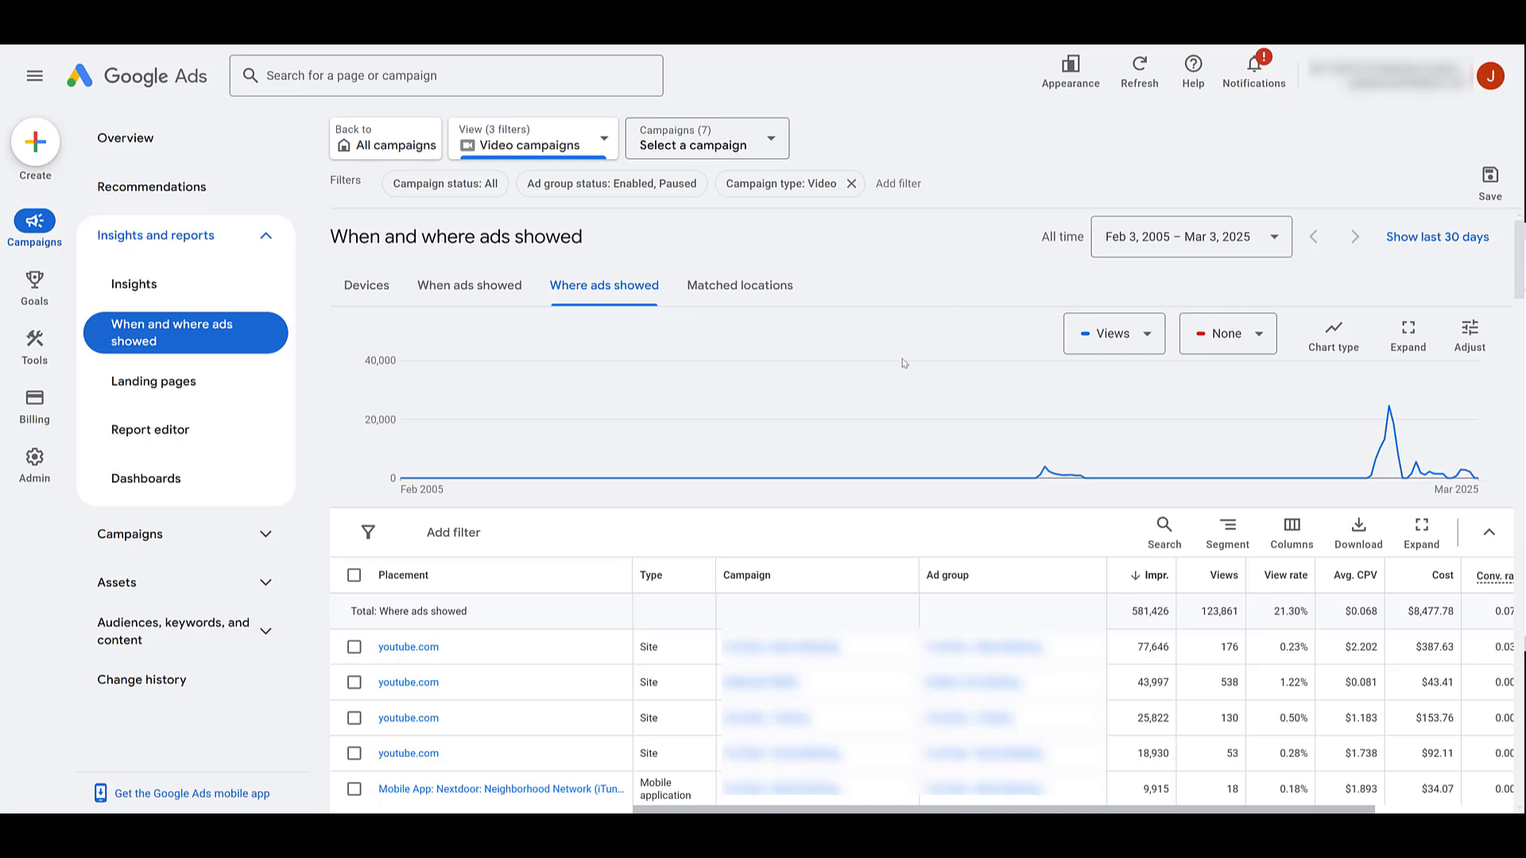
{"action": "scroll", "coordinate": [902, 362], "scroll_direction": "down", "scroll_amount": 2}
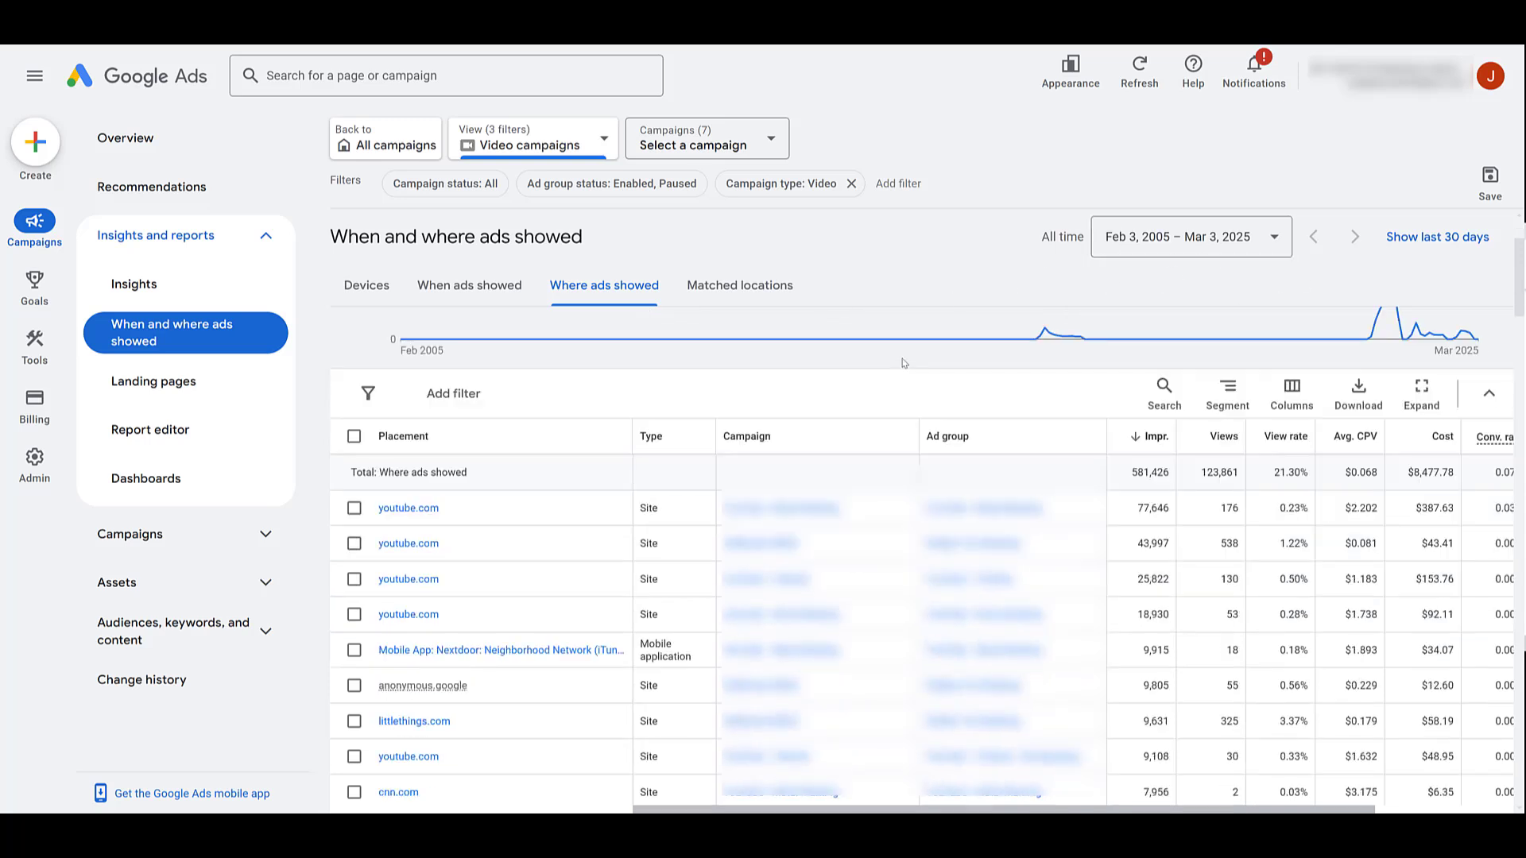
{"action": "scroll", "coordinate": [903, 362], "scroll_direction": "down", "scroll_amount": 1}
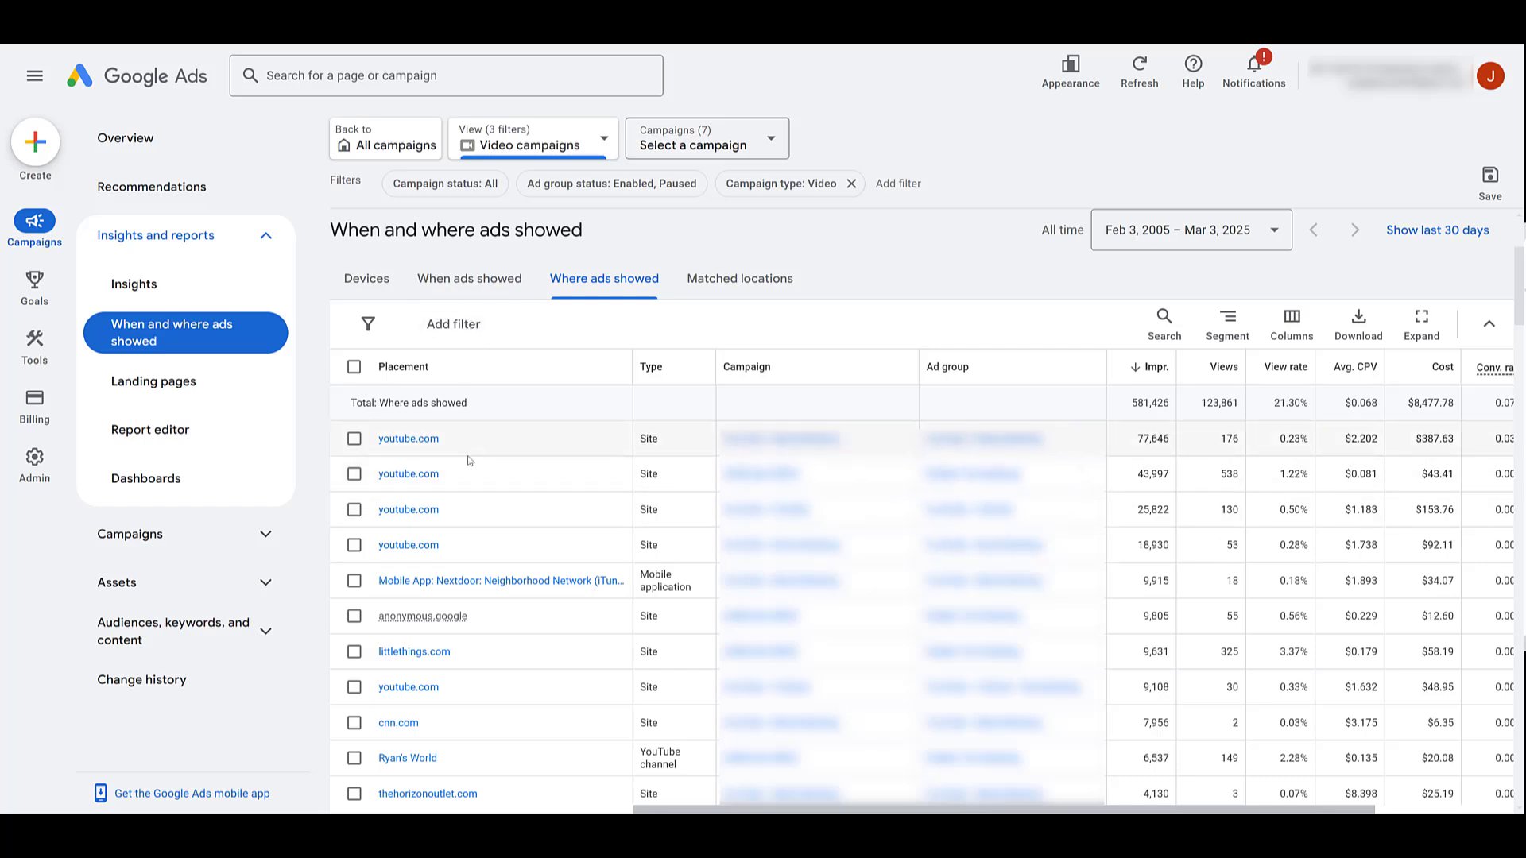
{"action": "scroll", "coordinate": [689, 391], "scroll_direction": "down", "scroll_amount": 3}
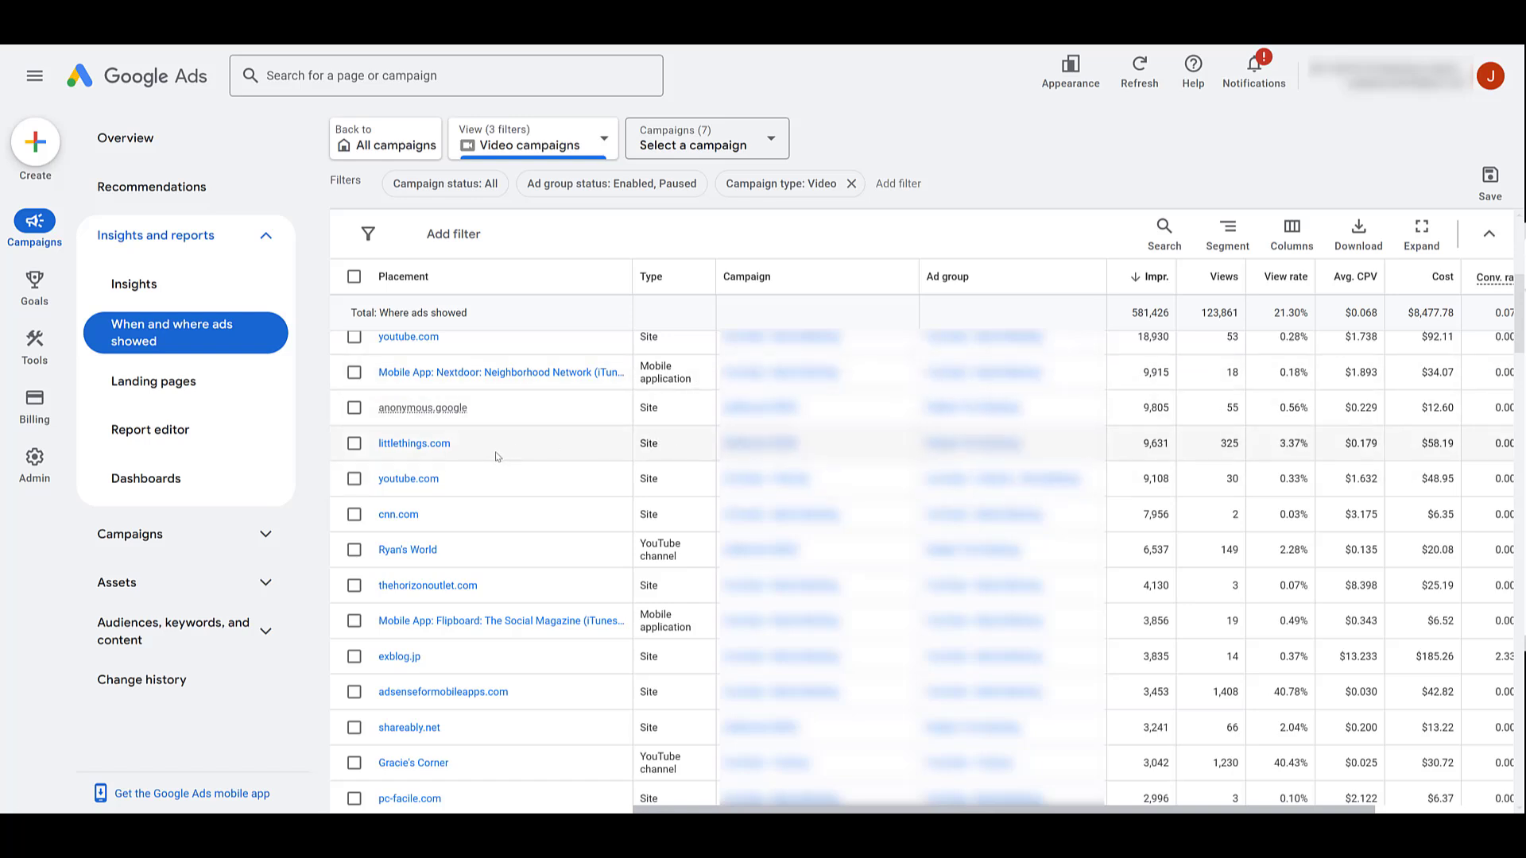
{"action": "double_click", "coordinate": [398, 515]}
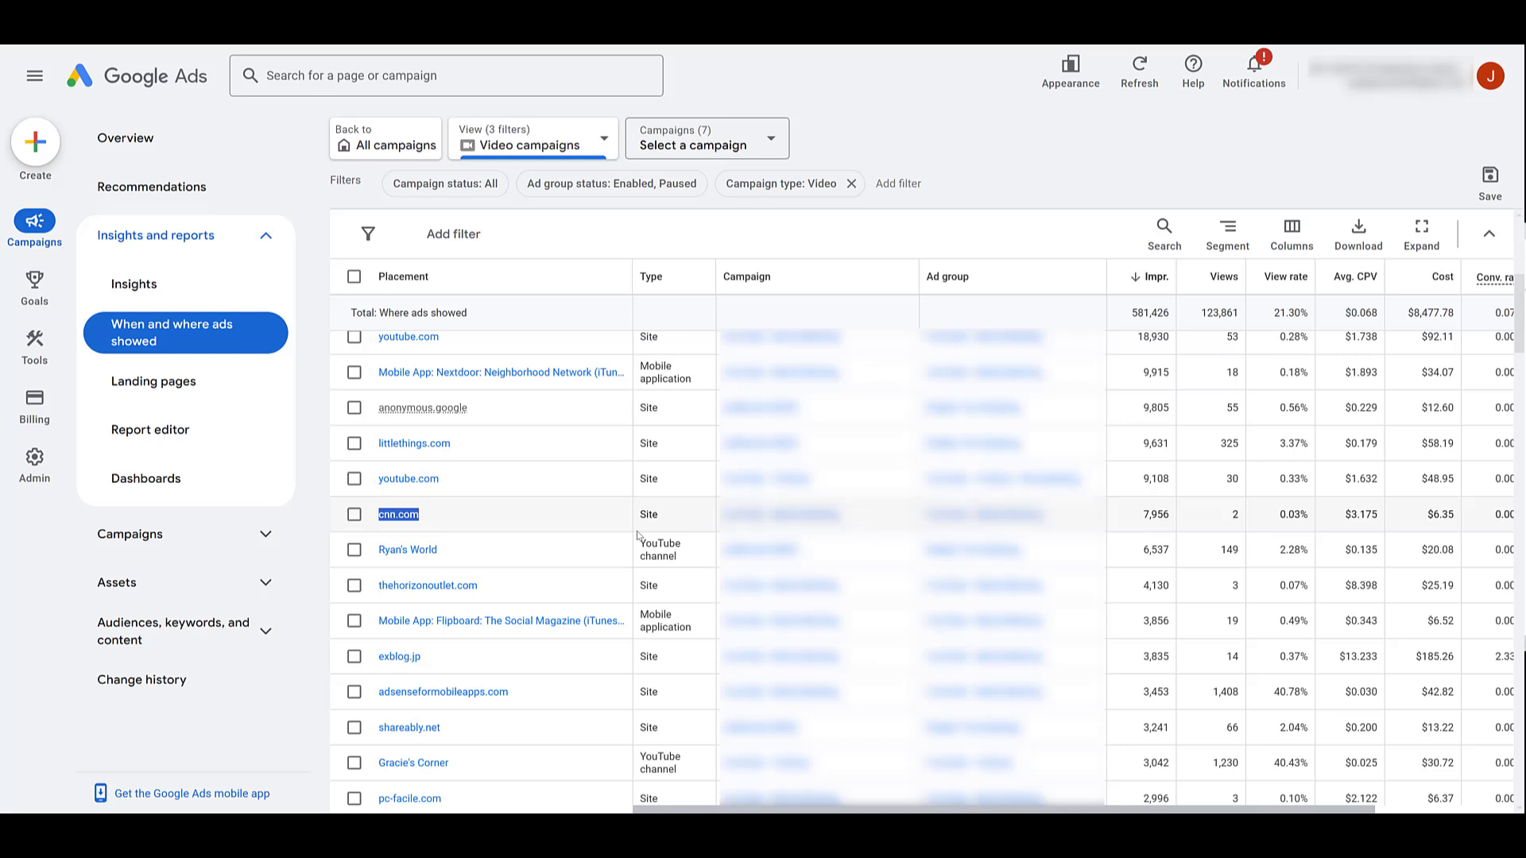
- Select the cnn.com row and bring up its Exclude options from the Edit menu
{"action": "left_click", "coordinate": [354, 514]}
{"action": "left_click", "coordinate": [450, 234]}
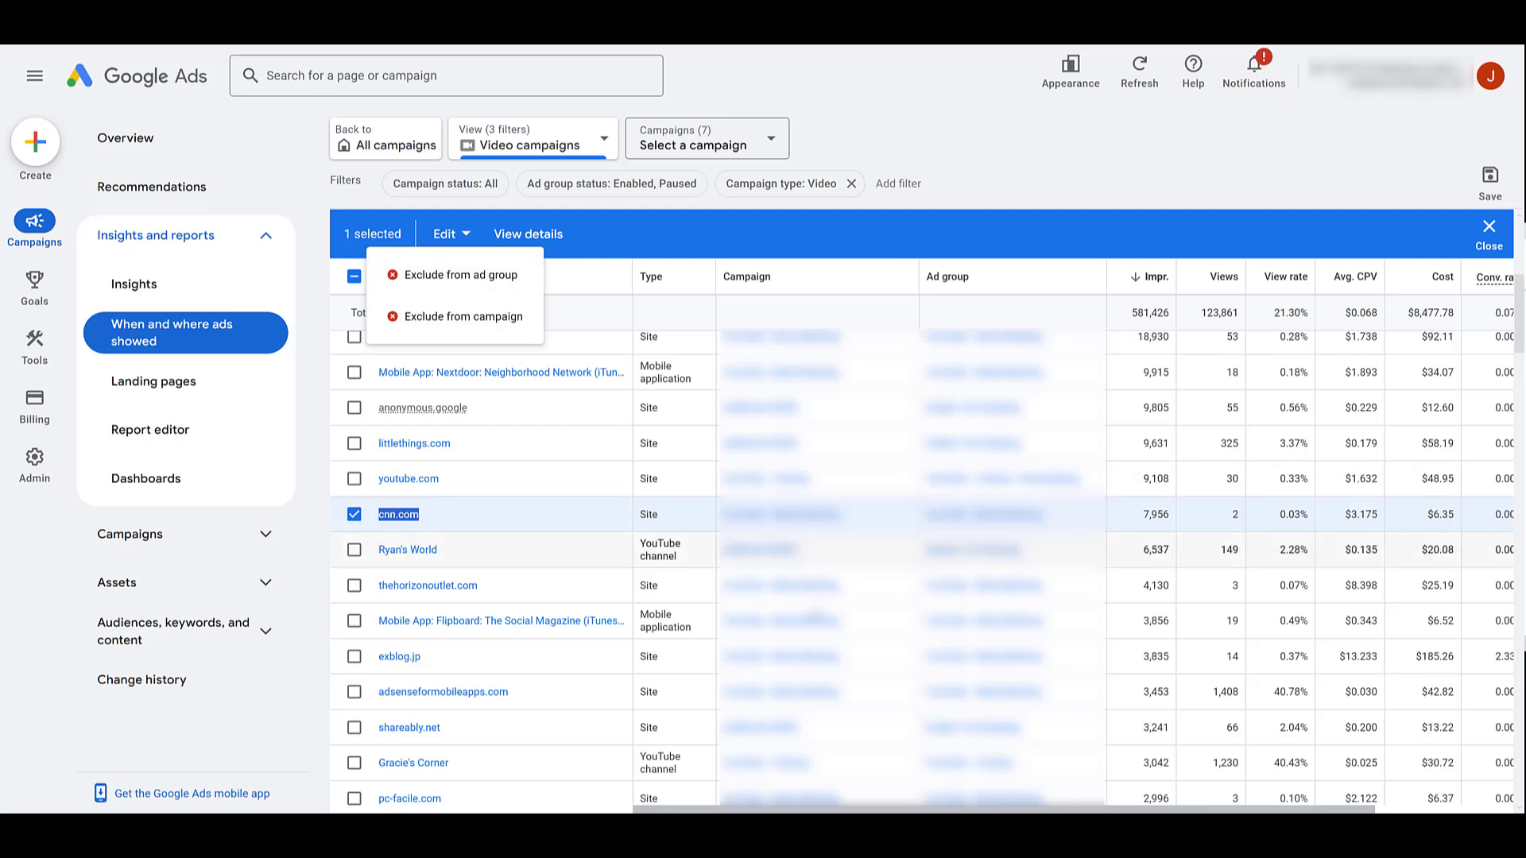